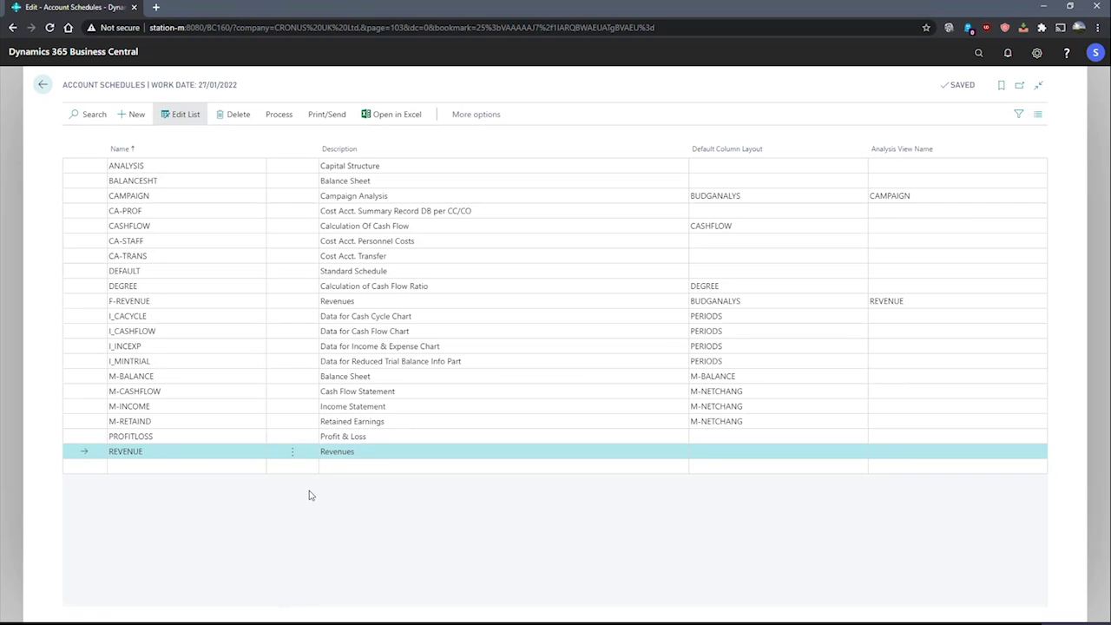
Open the column layout setup from the account schedules list.
{"action": "left_click", "coordinate": [278, 114]}
{"action": "left_click", "coordinate": [292, 147]}
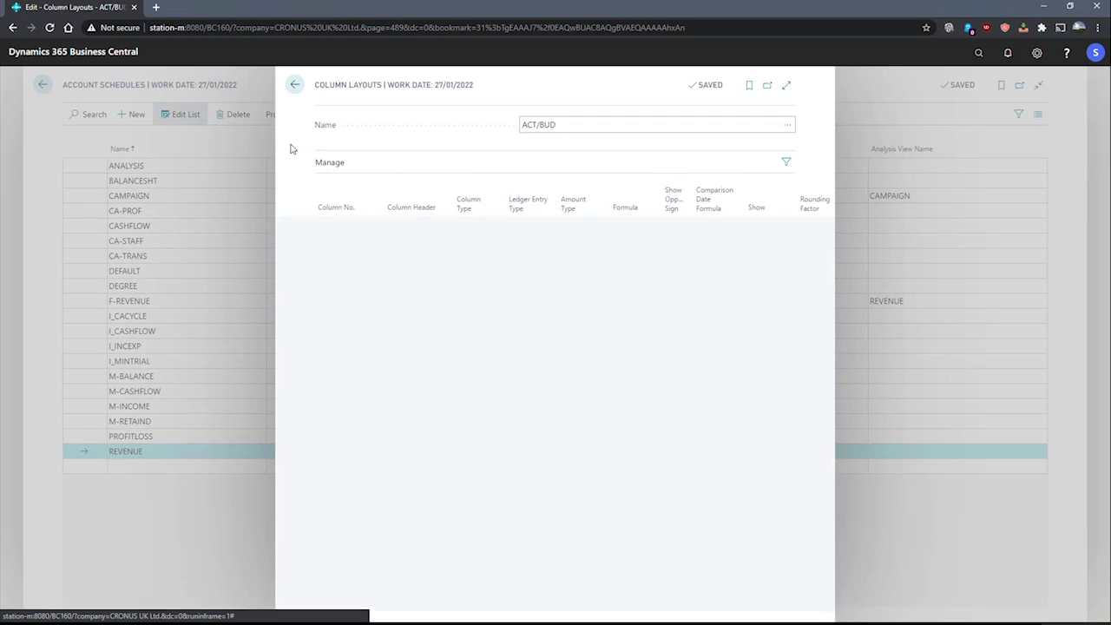
{"action": "left_click", "coordinate": [424, 383]}
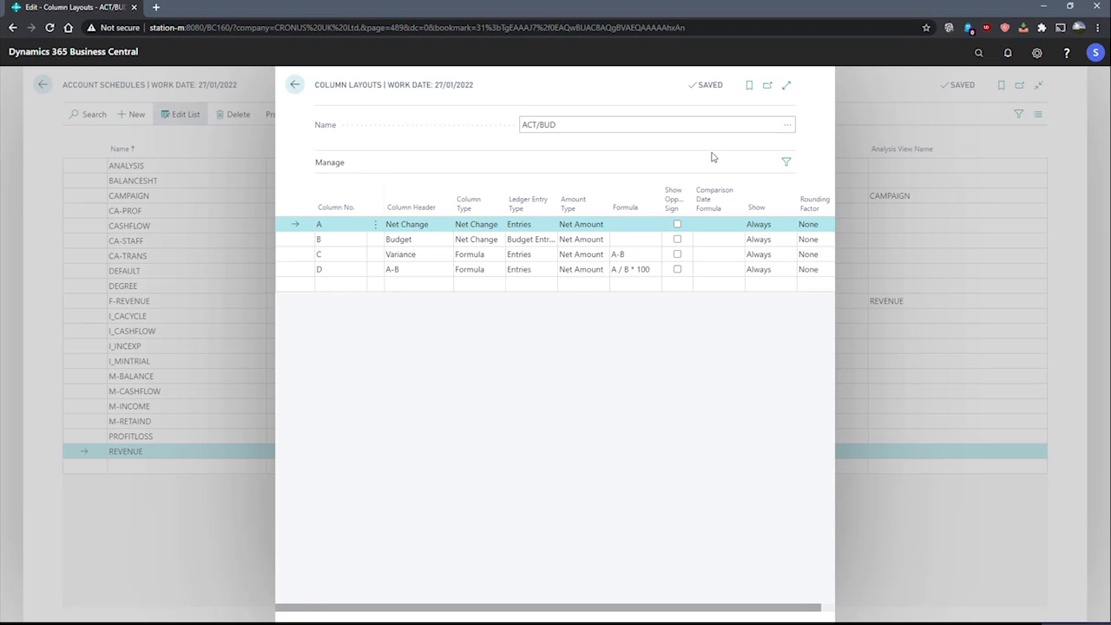
Create a column layout named COMPARE with the description Comparisons and select it for editing.
{"action": "left_click", "coordinate": [787, 128]}
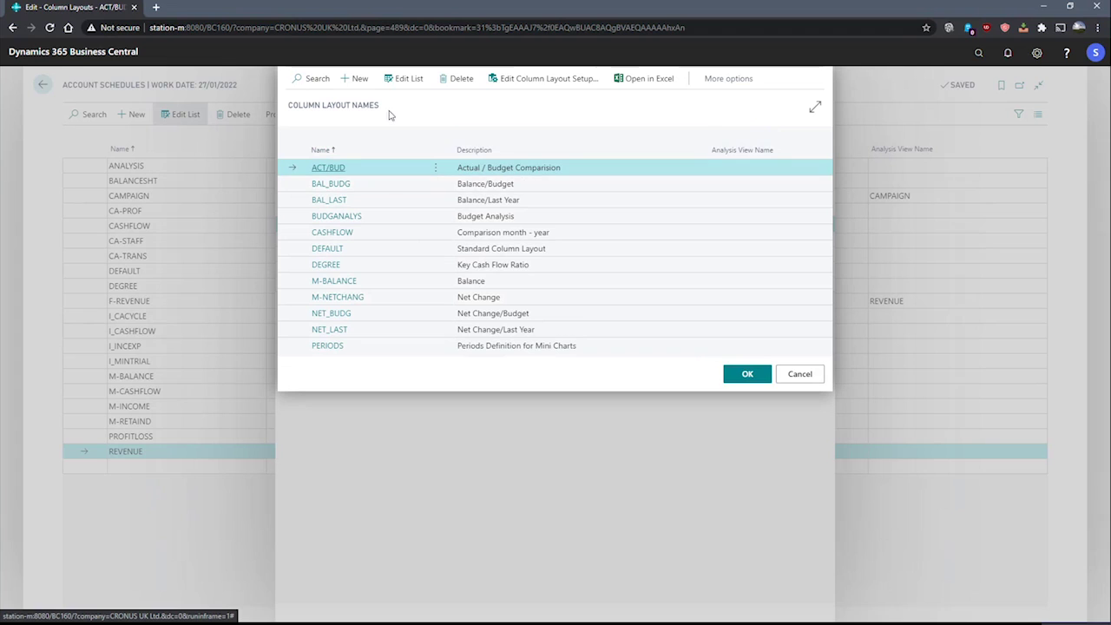
{"action": "left_click", "coordinate": [357, 80]}
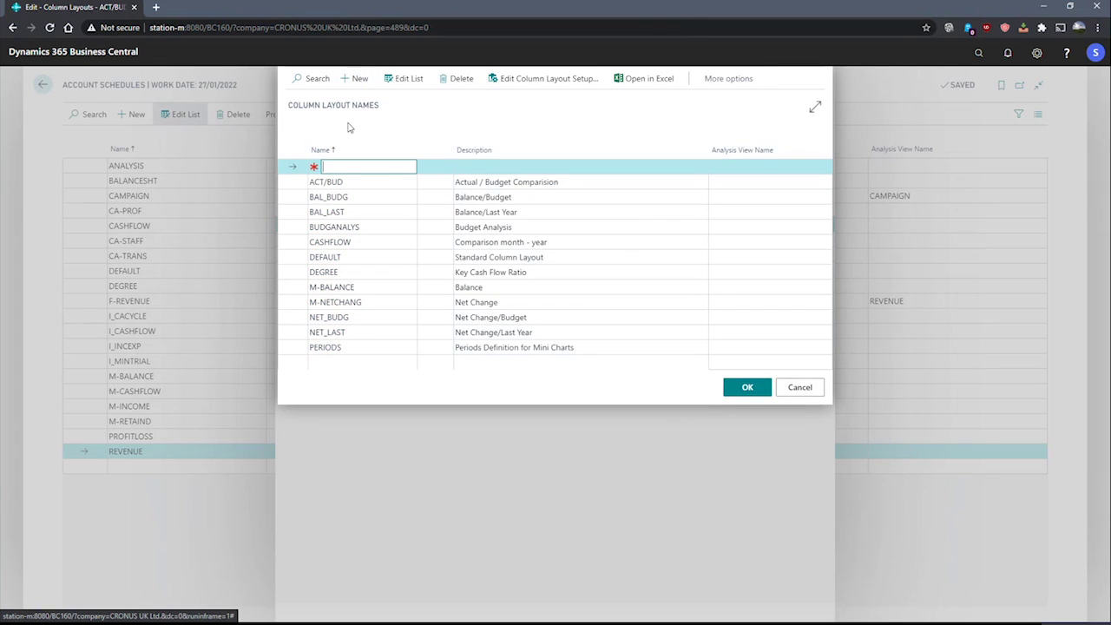
{"action": "type", "text": "COMPARE"}
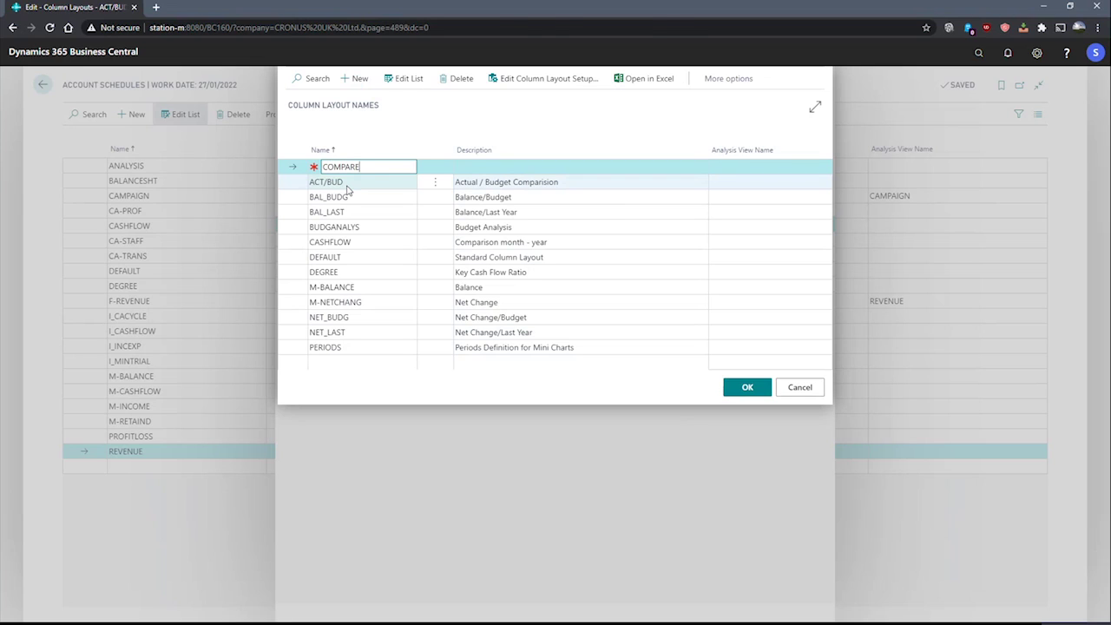
{"action": "key", "text": "Tab"}
{"action": "type", "text": "Comparisons"}
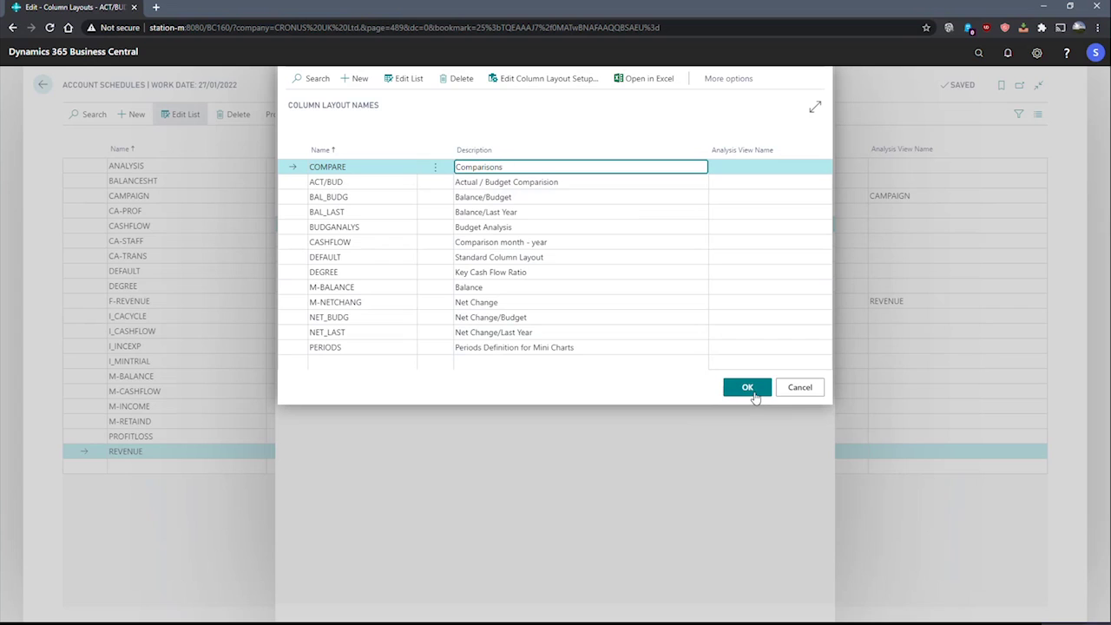
{"action": "left_click", "coordinate": [747, 388]}
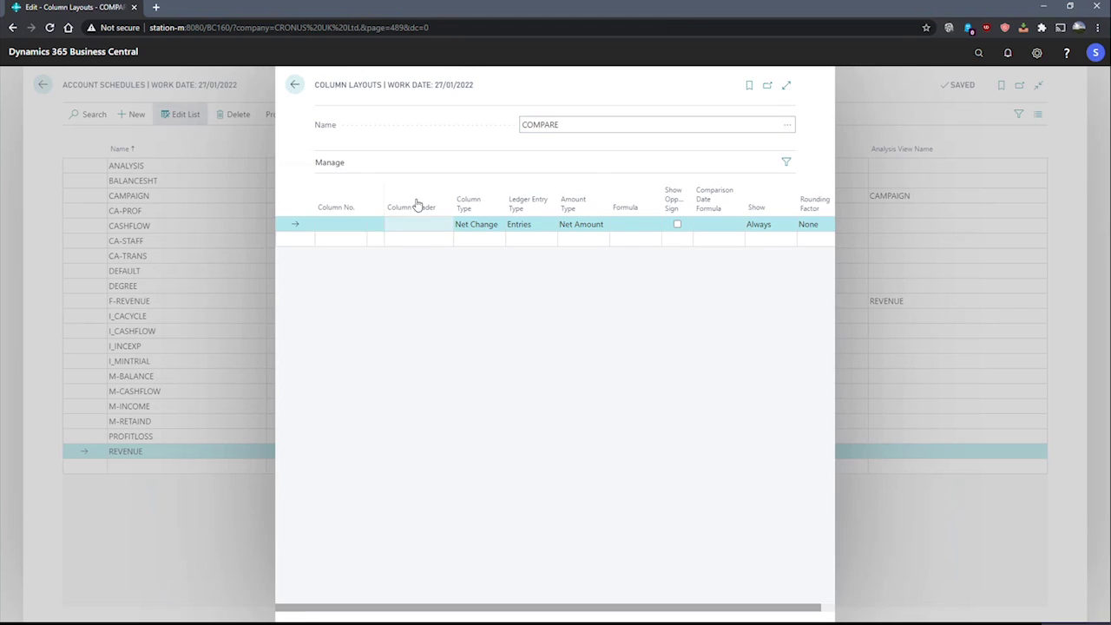
Define column C100 with header Current Month, column type Net Change, ledger entry type Entries and amount type Net Amount.
{"action": "left_click", "coordinate": [786, 86]}
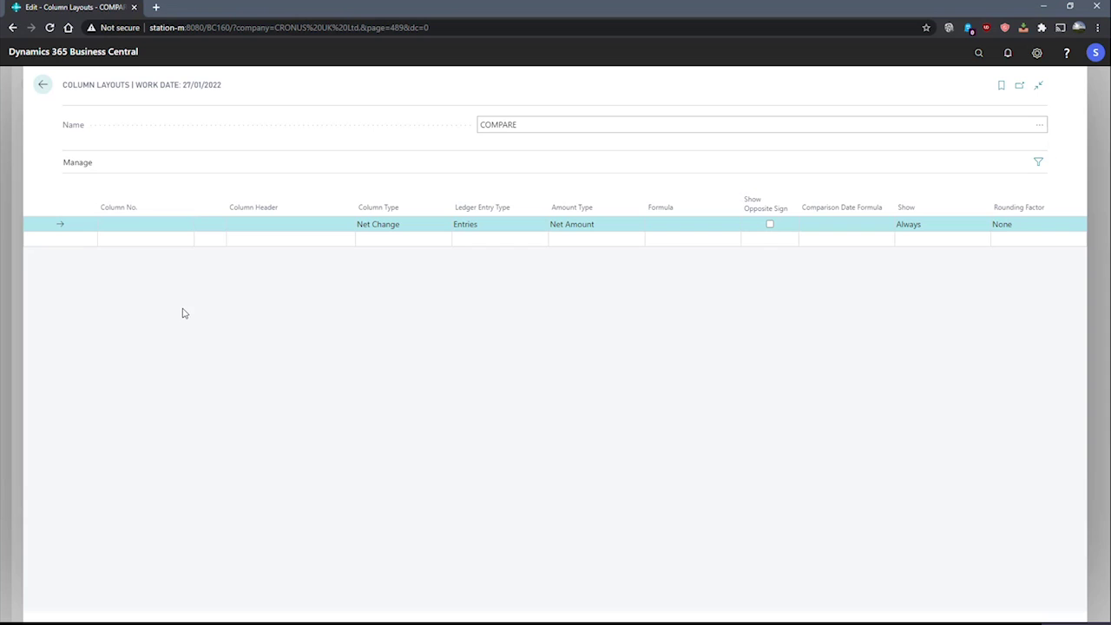
{"action": "left_click", "coordinate": [108, 225]}
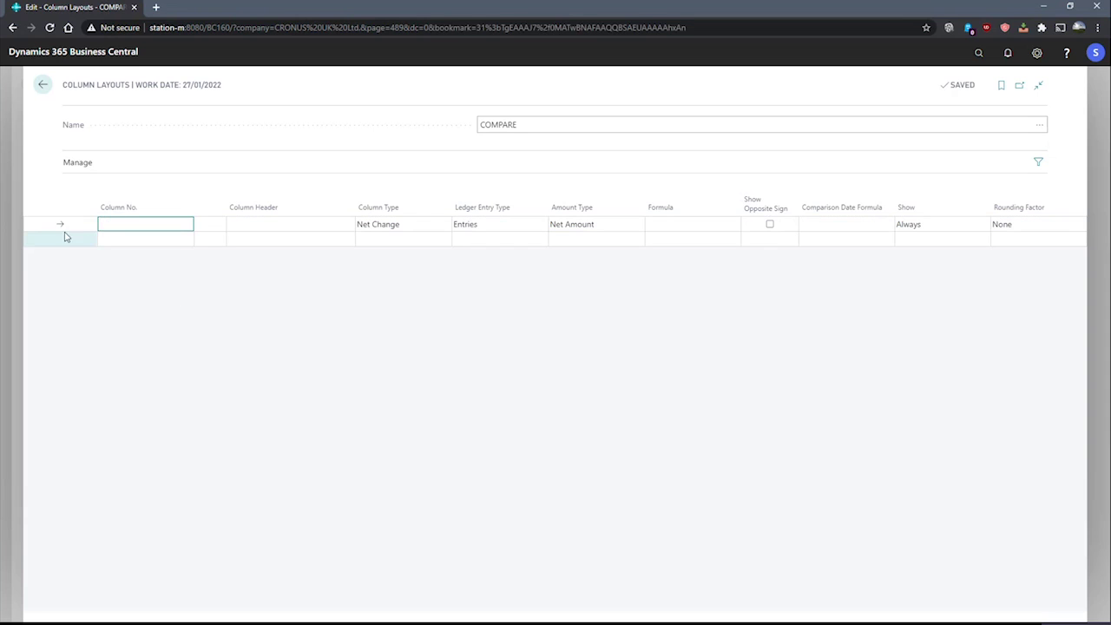
{"action": "left_click", "coordinate": [75, 240]}
{"action": "left_click", "coordinate": [137, 227]}
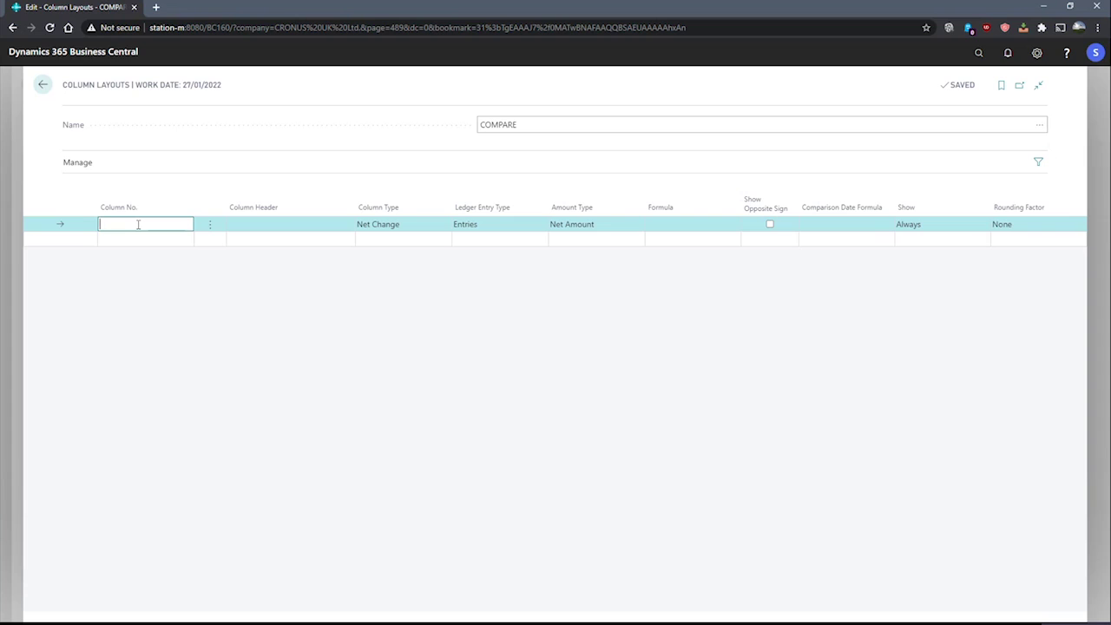
{"action": "type", "text": "C100"}
{"action": "left_click", "coordinate": [296, 224]}
{"action": "type", "text": "Current Month"}
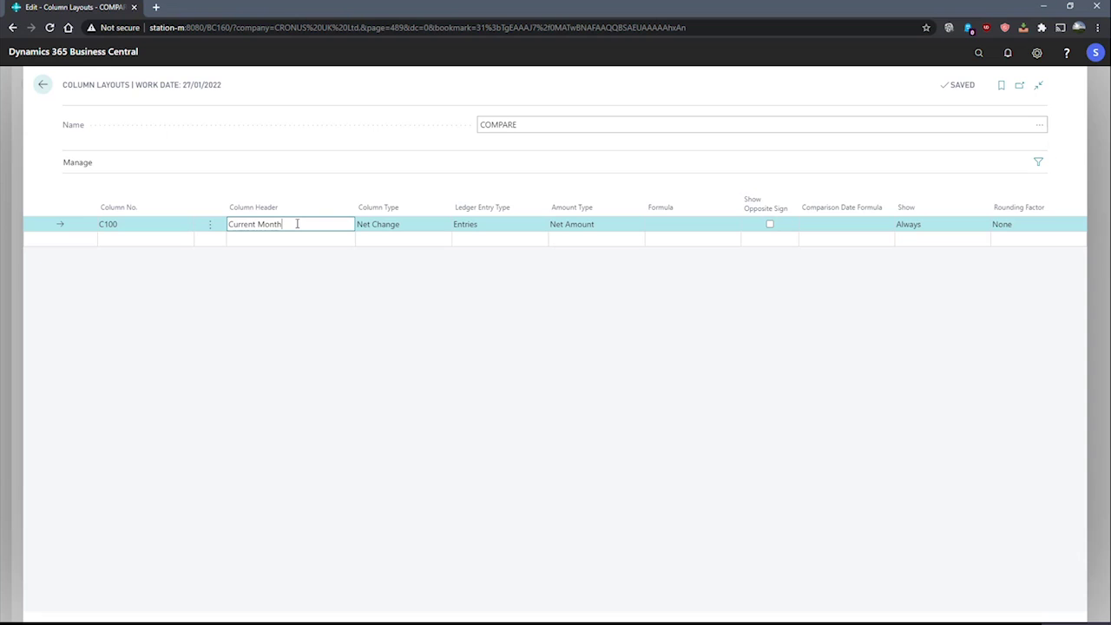
{"action": "left_click", "coordinate": [428, 228]}
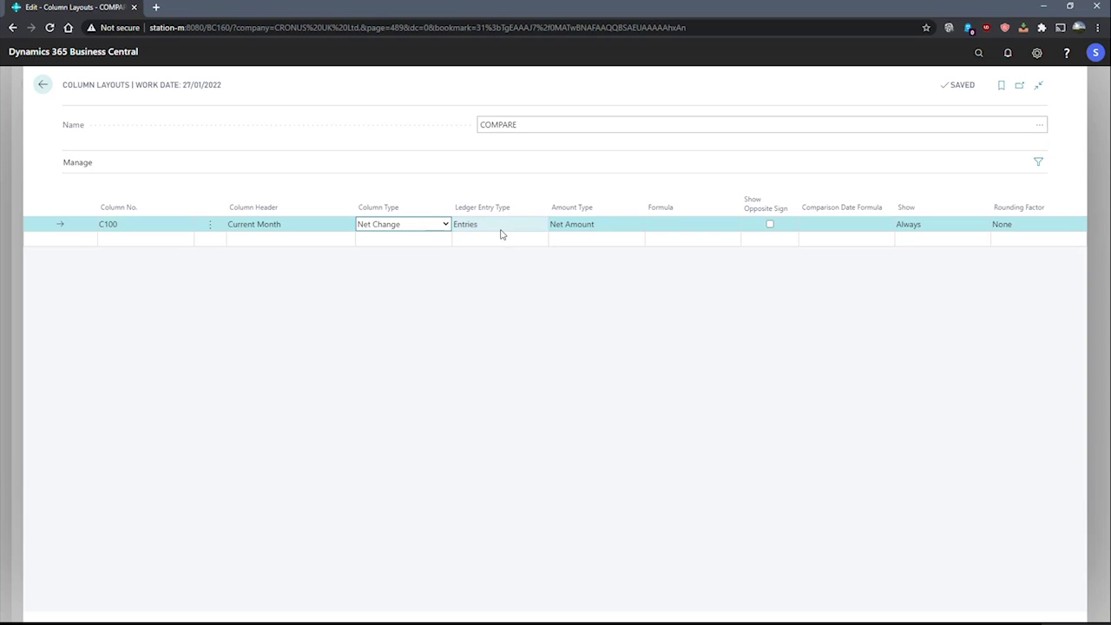
{"action": "left_click", "coordinate": [556, 314]}
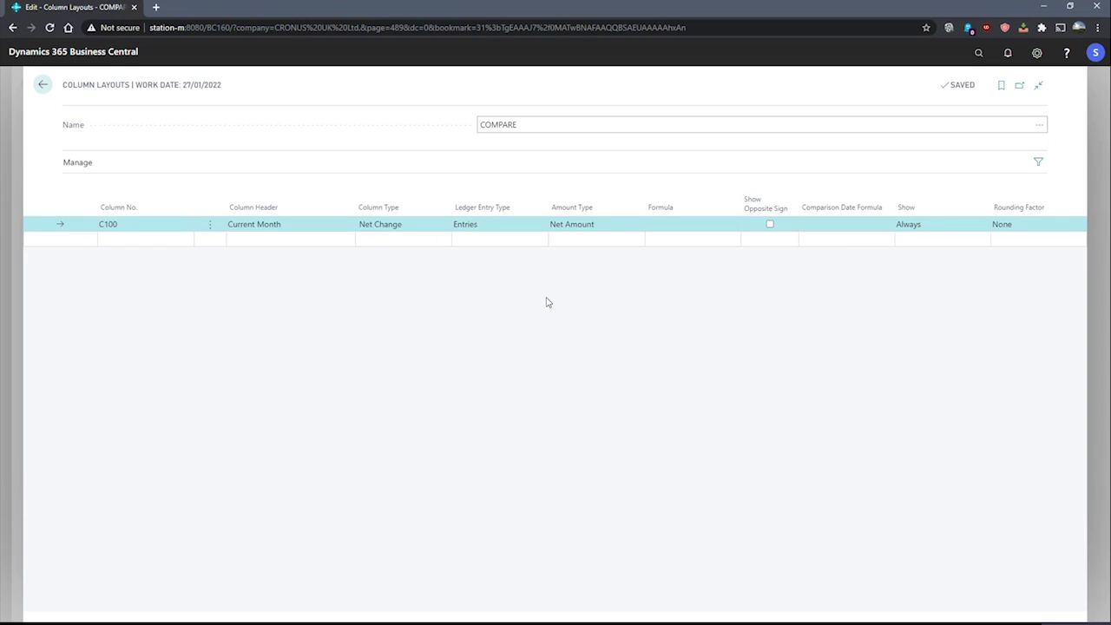
{"action": "left_click", "coordinate": [512, 228]}
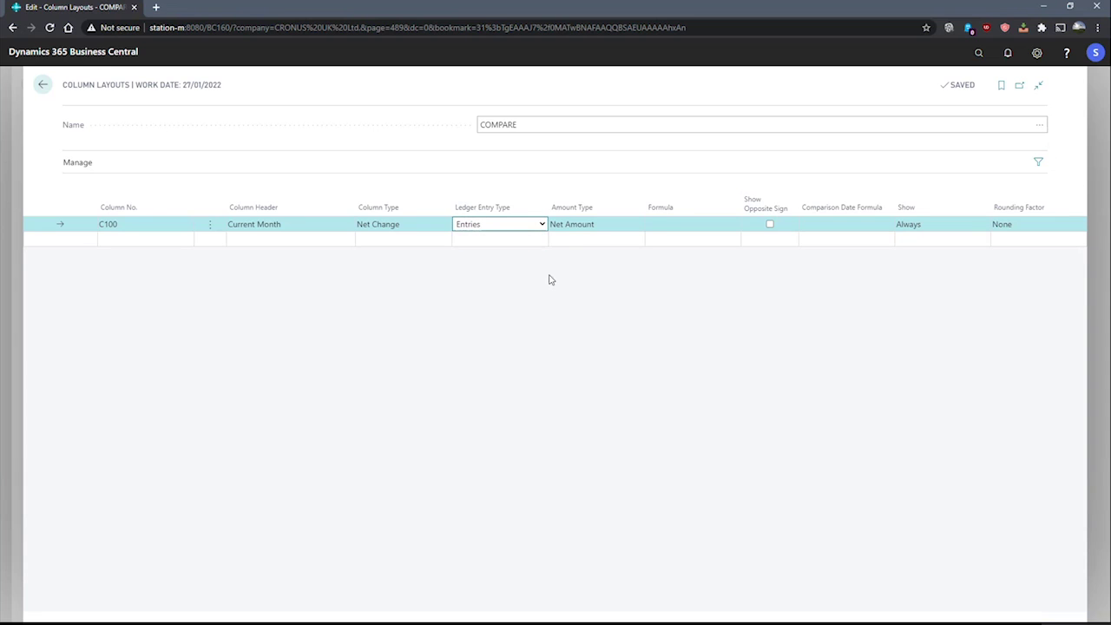
{"action": "left_click", "coordinate": [614, 228]}
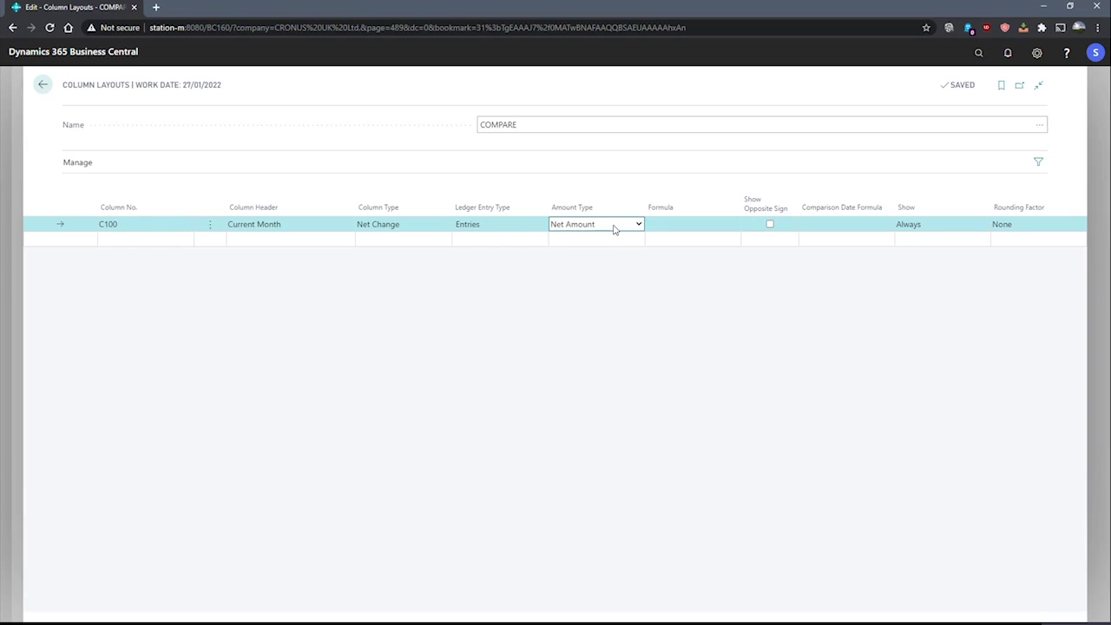
{"action": "left_click", "coordinate": [769, 324]}
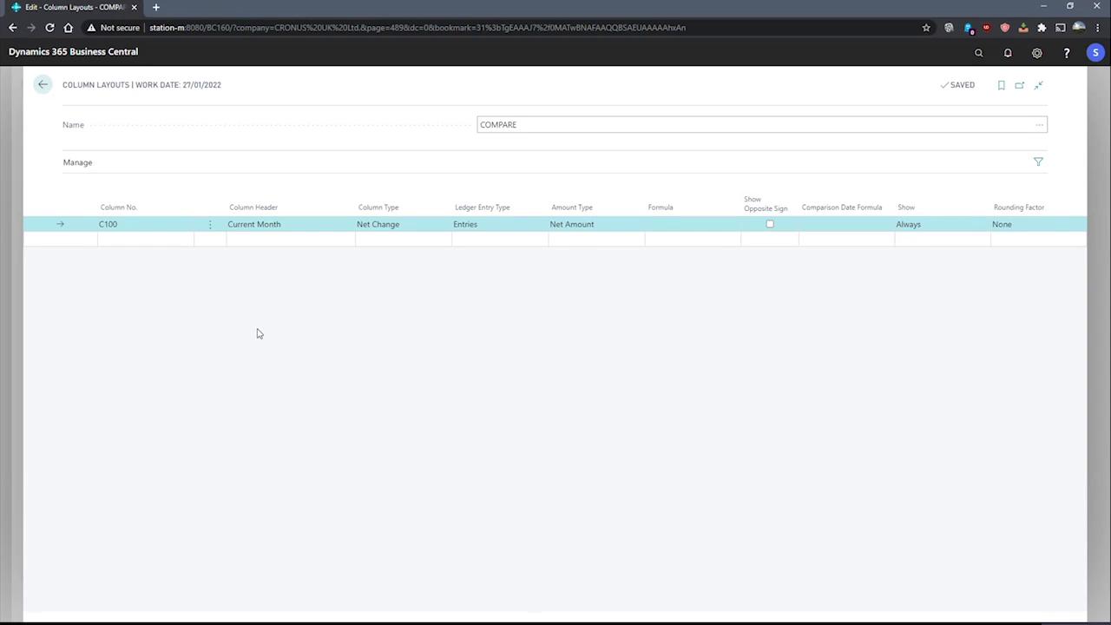
Add column C200 with the header Last Month below the C100 line.
{"action": "left_click", "coordinate": [128, 239]}
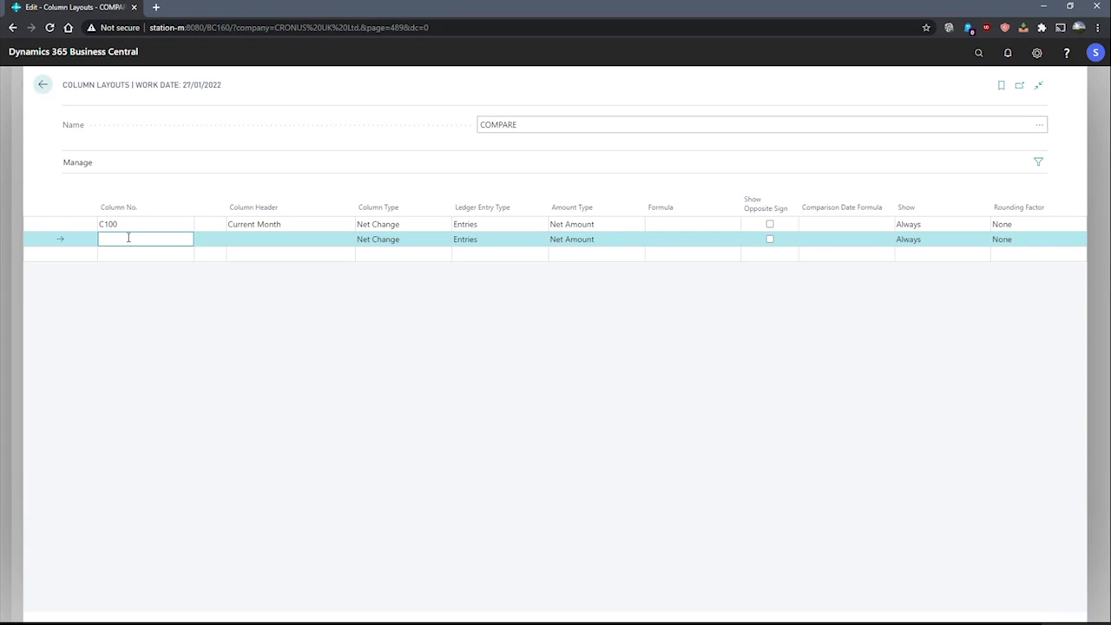
{"action": "type", "text": "C200"}
{"action": "left_click", "coordinate": [293, 240]}
{"action": "type", "text": "Last Month"}
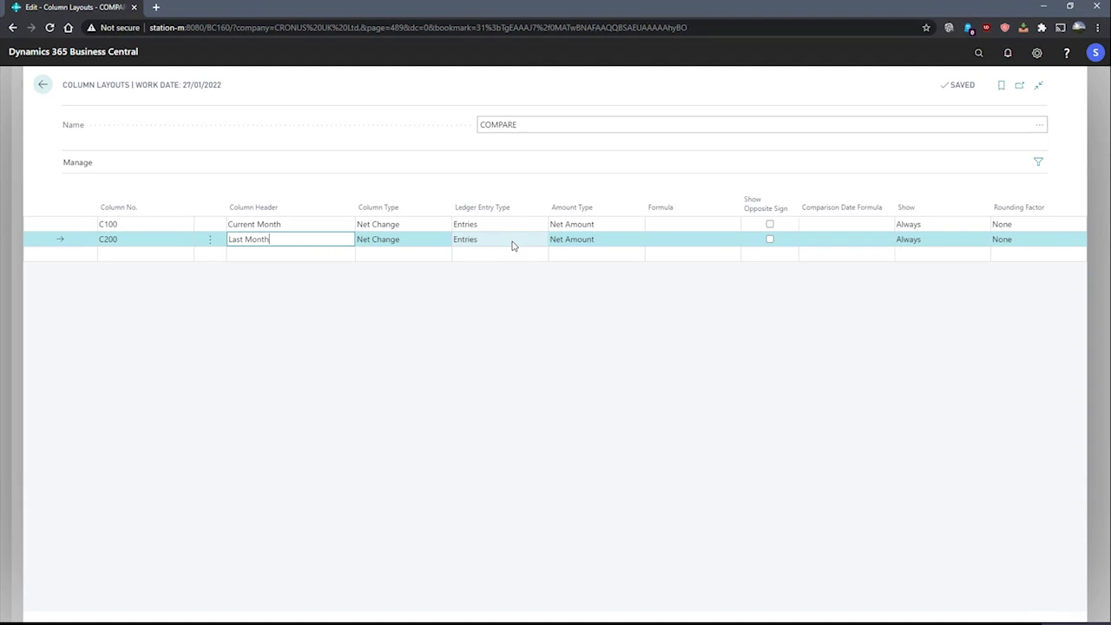
{"action": "left_click", "coordinate": [554, 382]}
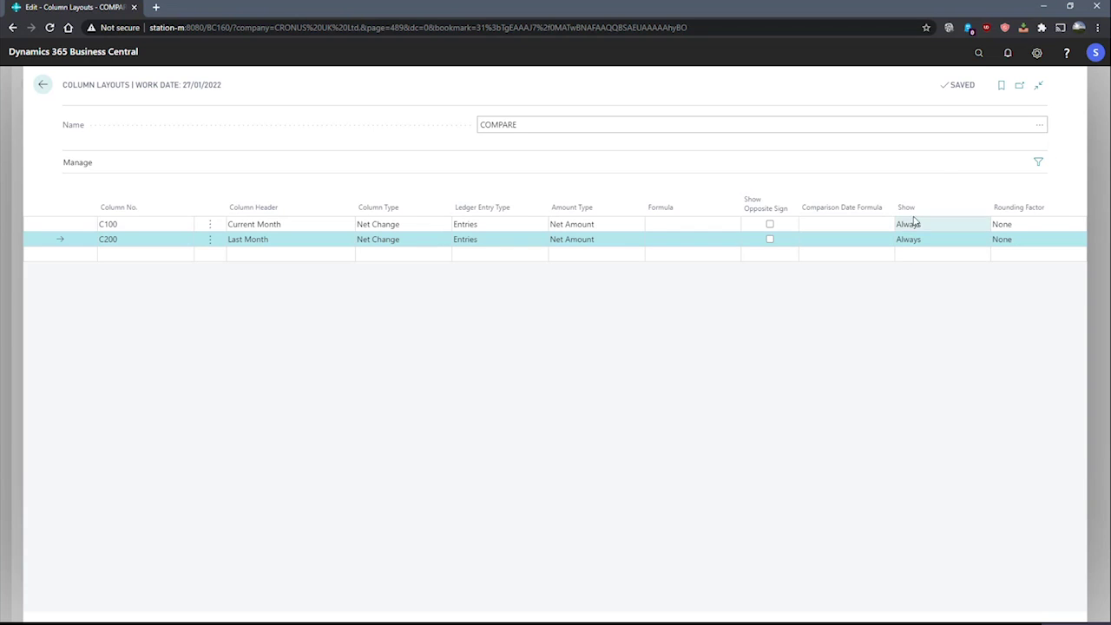
Personalise the page by adding the Comparison Period Formula field to the lines, between Comparison Date Formula and Show.
{"action": "left_click", "coordinate": [1034, 55]}
{"action": "left_click", "coordinate": [992, 78]}
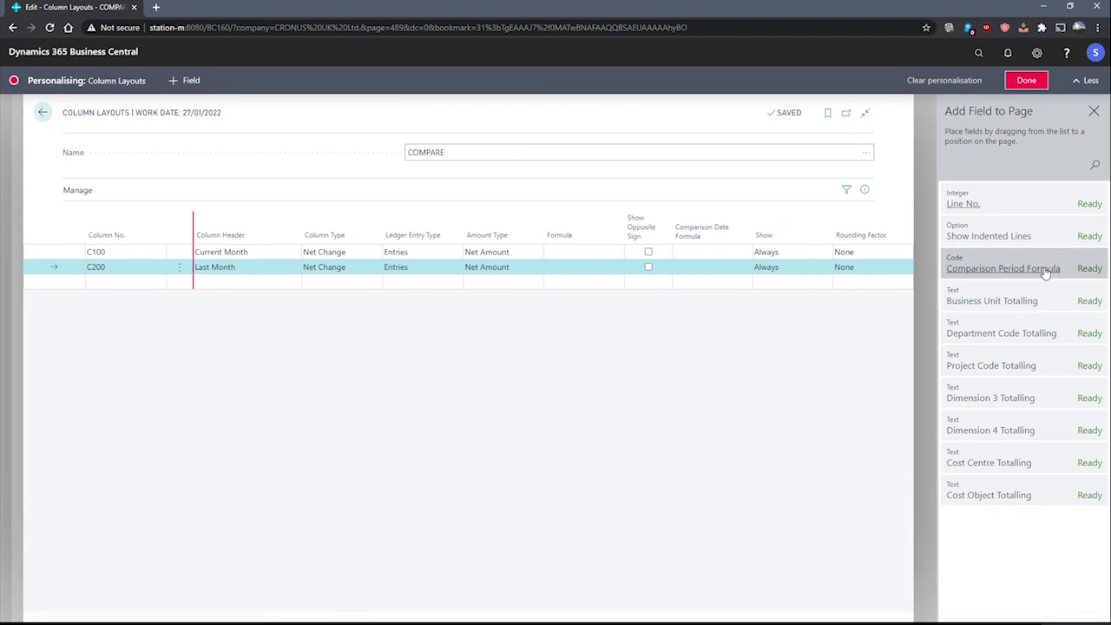
{"action": "left_click_drag", "start_coordinate": [1048, 262], "coordinate": [746, 239]}
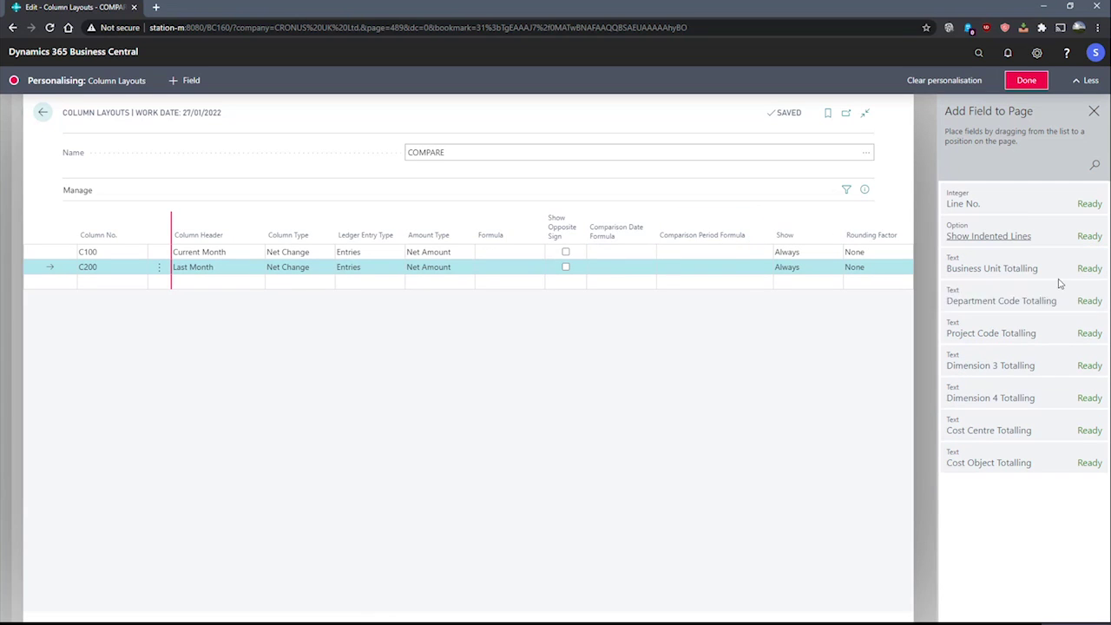
{"action": "left_click", "coordinate": [1028, 83]}
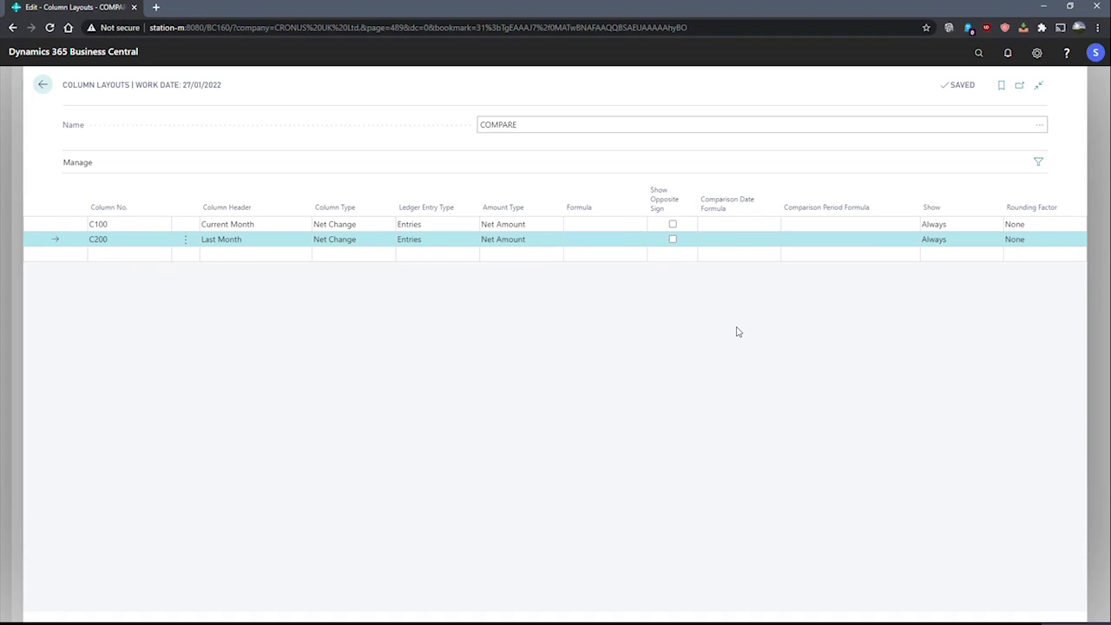
Set the comparison date formula of column C200 to -1M.
{"action": "left_click", "coordinate": [763, 242]}
{"action": "type", "text": "-1M"}
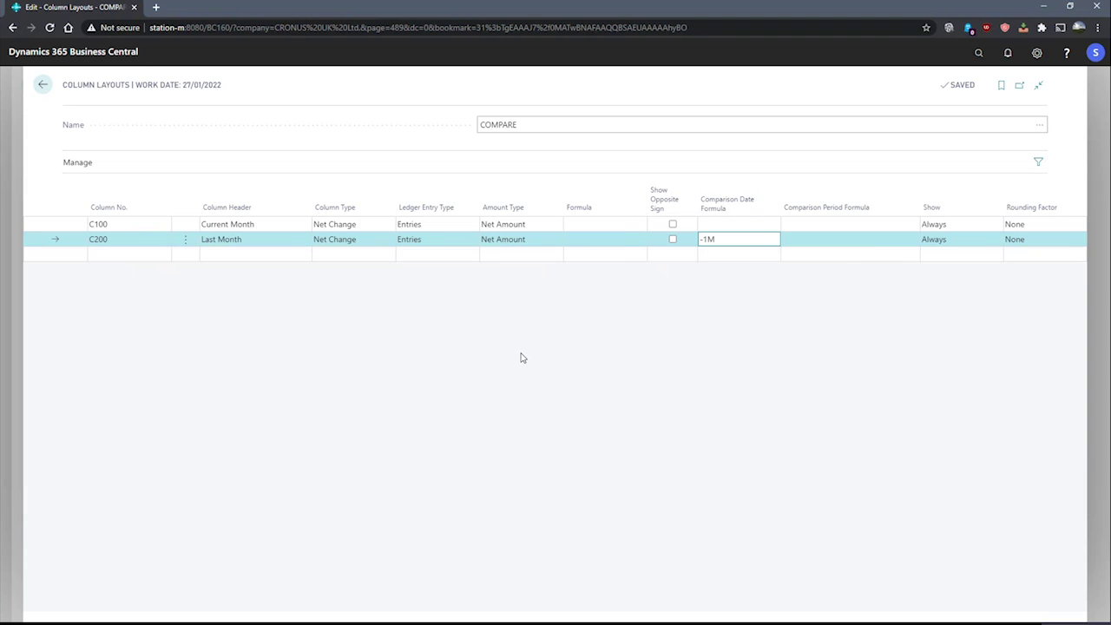
{"action": "left_click", "coordinate": [260, 304]}
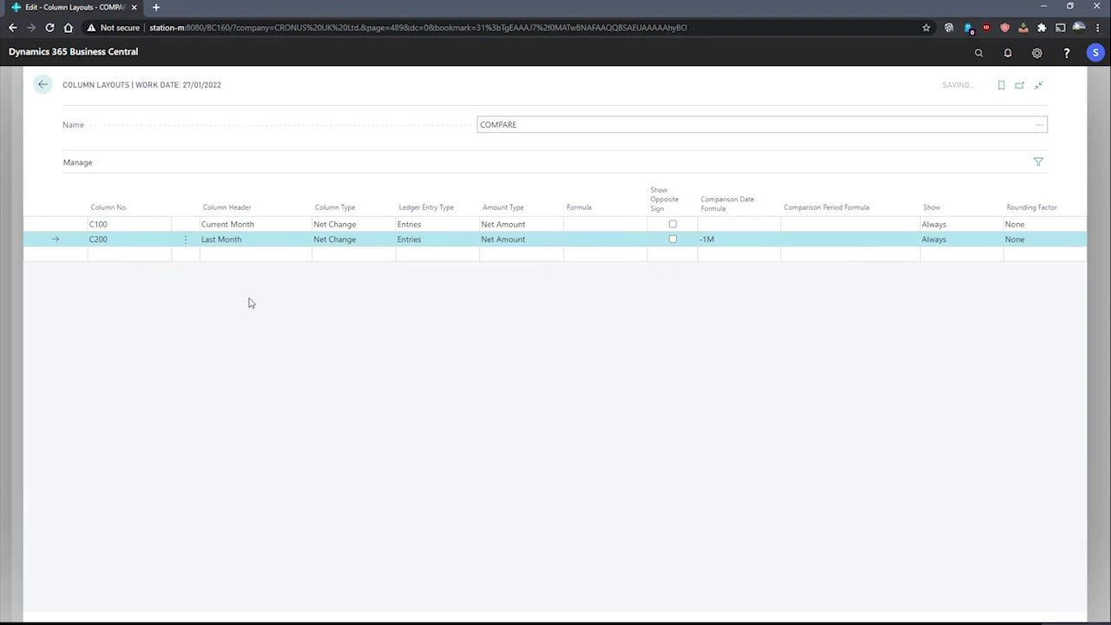
Add column C300 with header Difference, column type Formula and the formula C100-C200.
{"action": "left_click", "coordinate": [113, 253]}
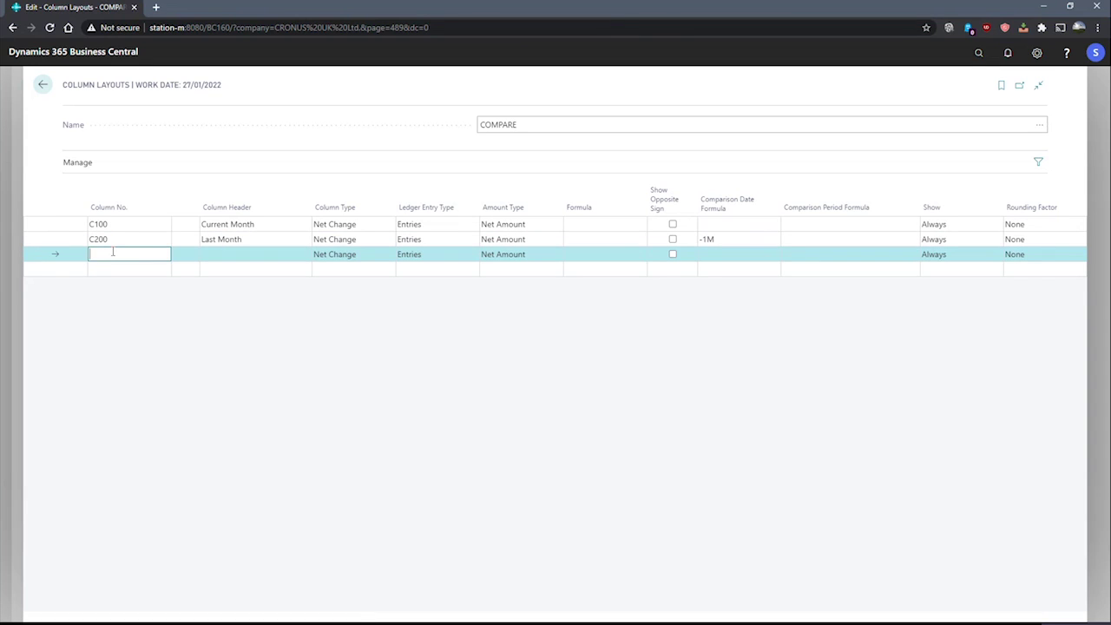
{"action": "type", "text": "C300"}
{"action": "key", "text": "Tab"}
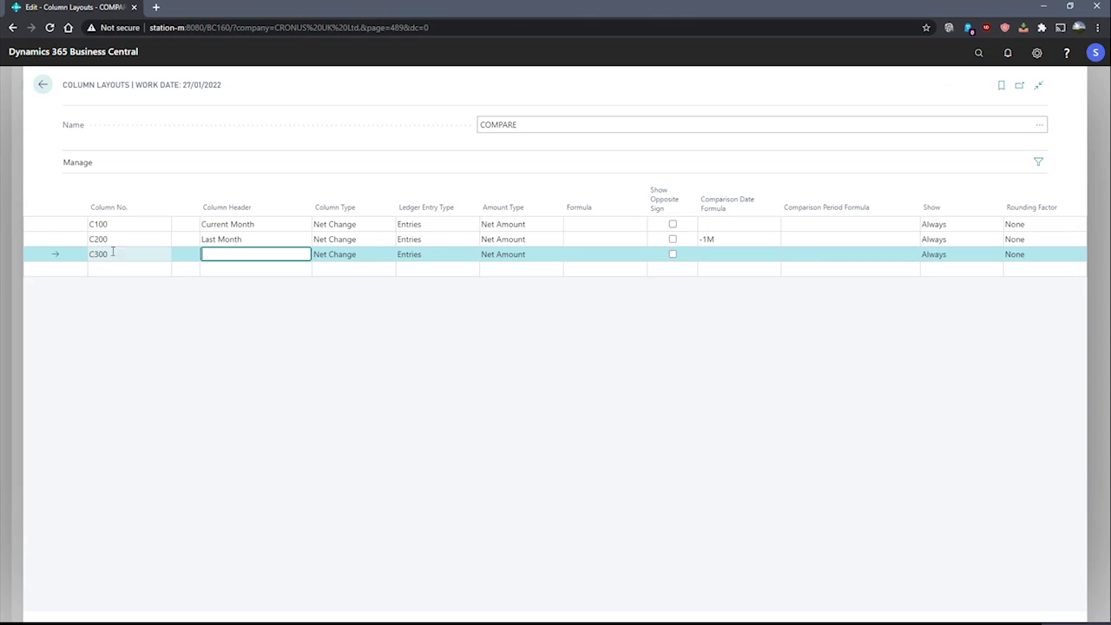
{"action": "type", "text": "Difference"}
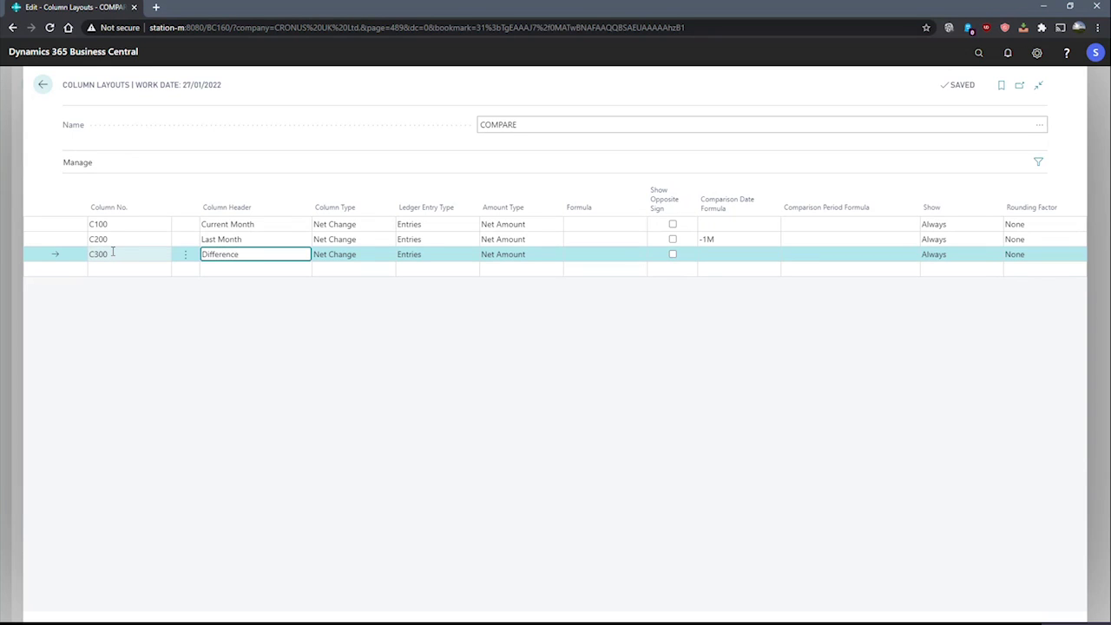
{"action": "key", "text": "Tab"}
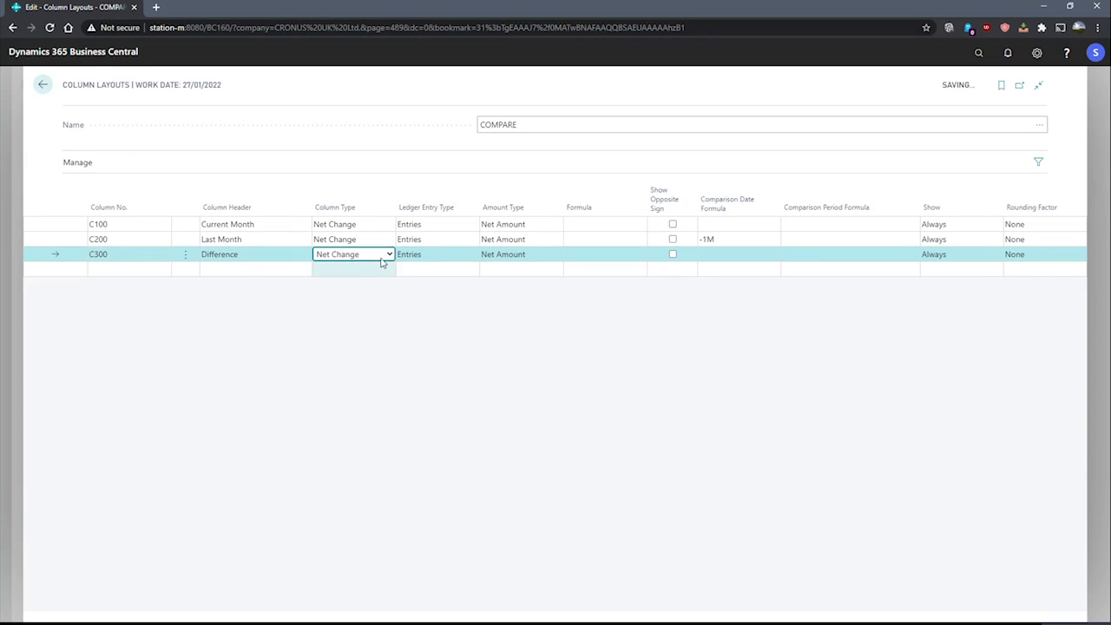
{"action": "key", "text": "f"}
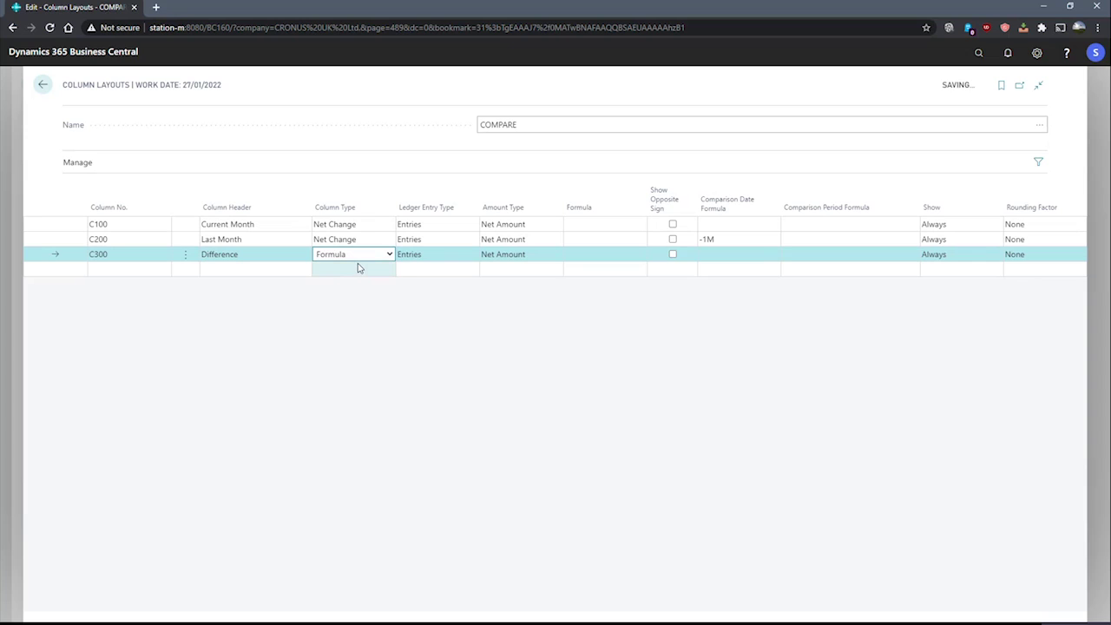
{"action": "key", "text": "Tab"}
{"action": "key", "text": "Tab"}
{"action": "key", "text": "Tab"}
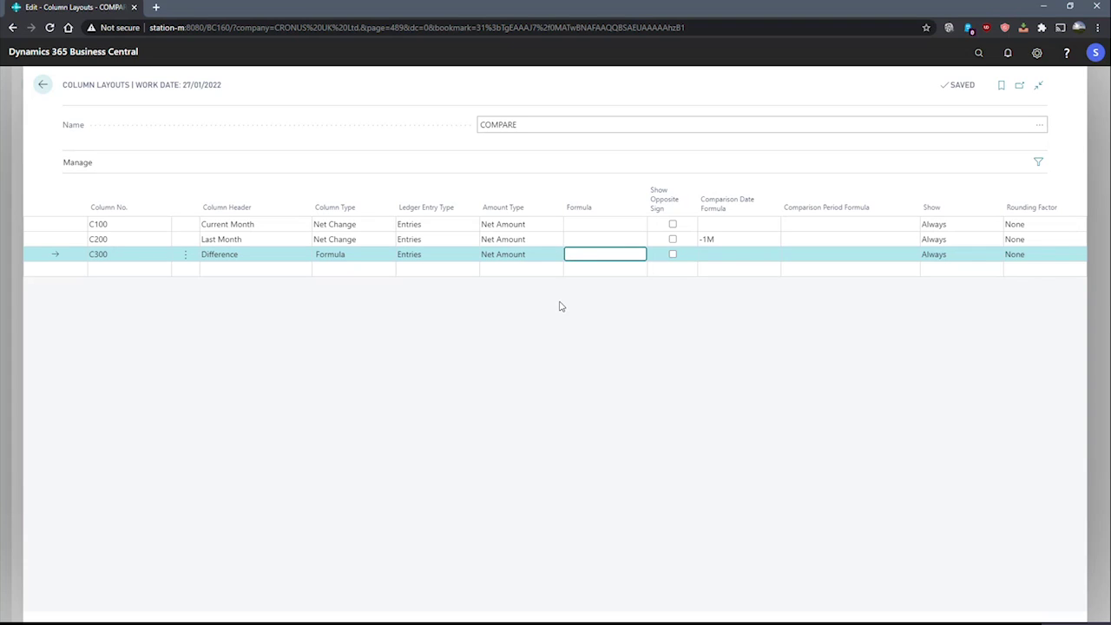
{"action": "type", "text": "C100-C200"}
{"action": "left_click", "coordinate": [169, 340]}
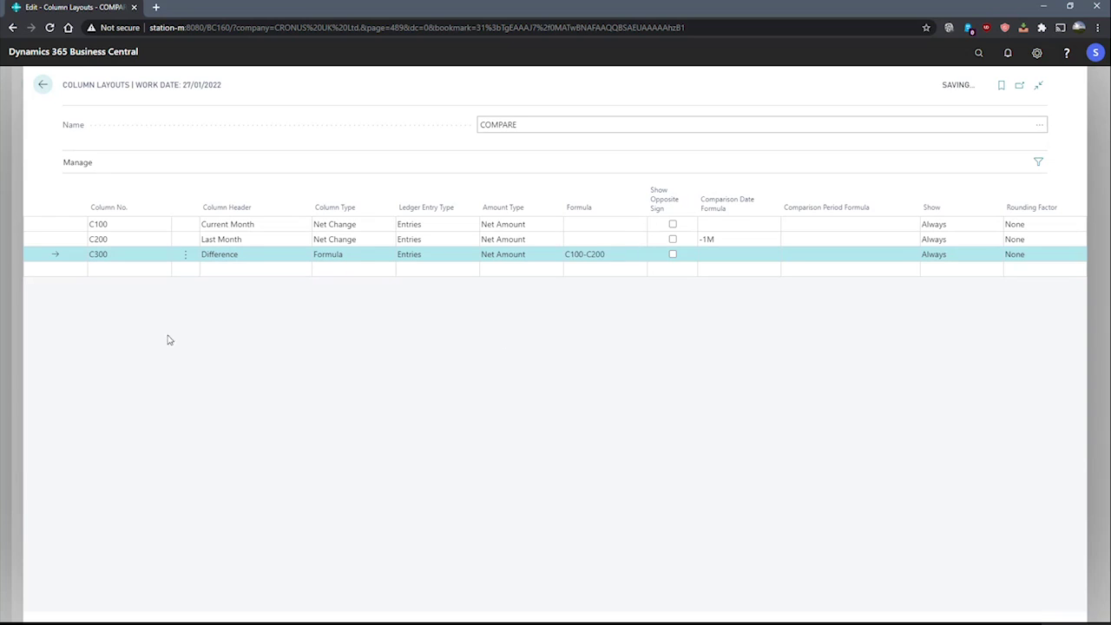
Add column C400 with the header Budget and ledger entry type Budget Entries.
{"action": "left_click", "coordinate": [124, 269]}
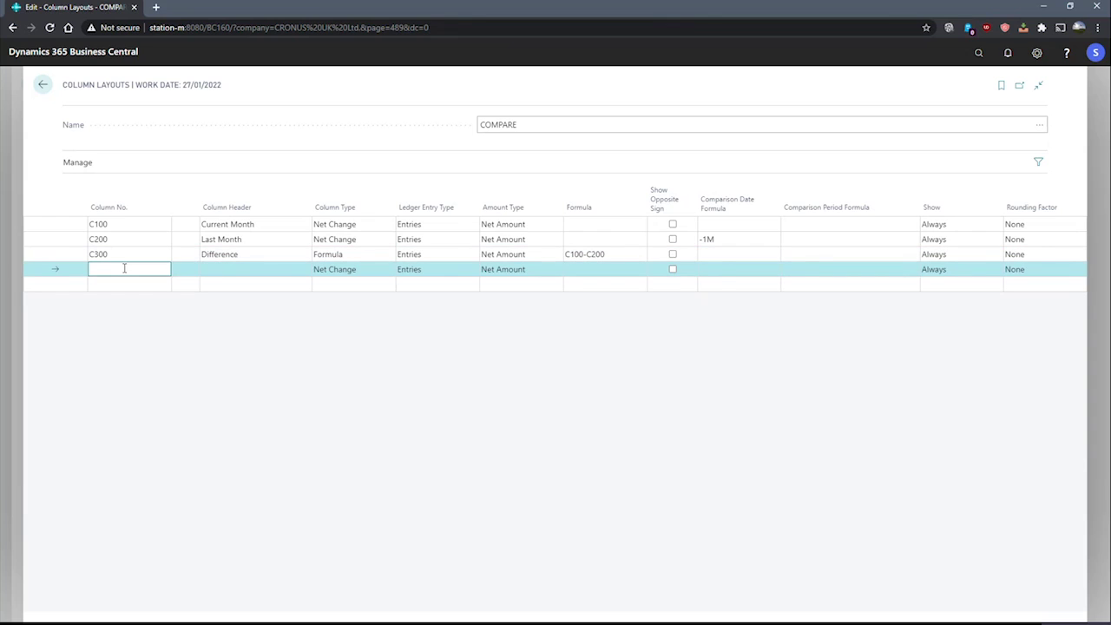
{"action": "type", "text": "C400"}
{"action": "left_click", "coordinate": [236, 269]}
{"action": "type", "text": "Budget"}
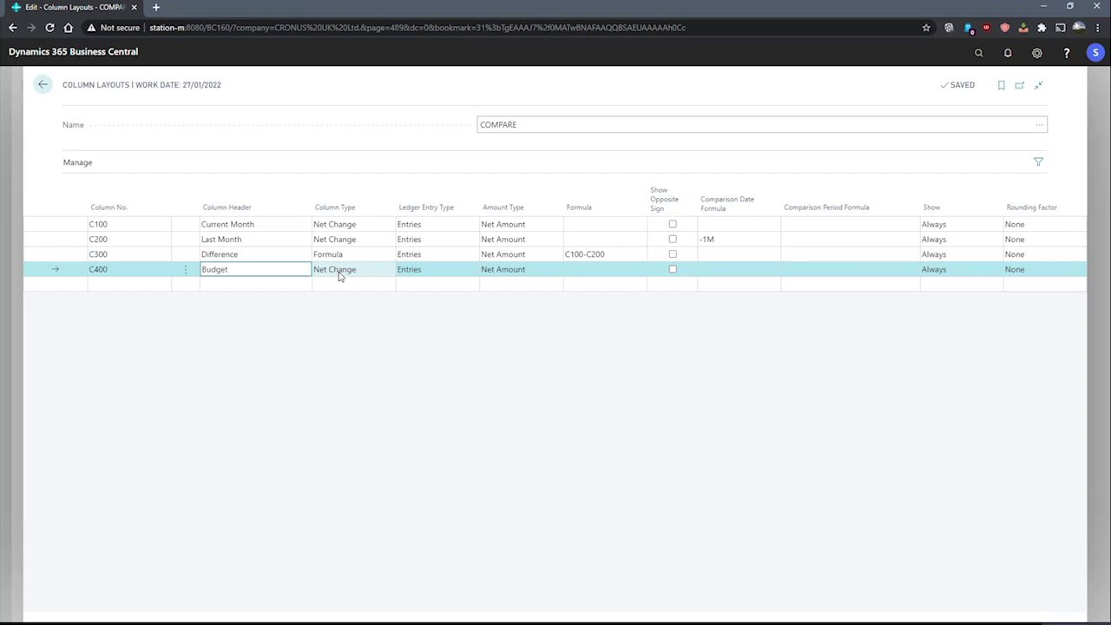
{"action": "left_click", "coordinate": [443, 270]}
{"action": "left_click", "coordinate": [441, 297]}
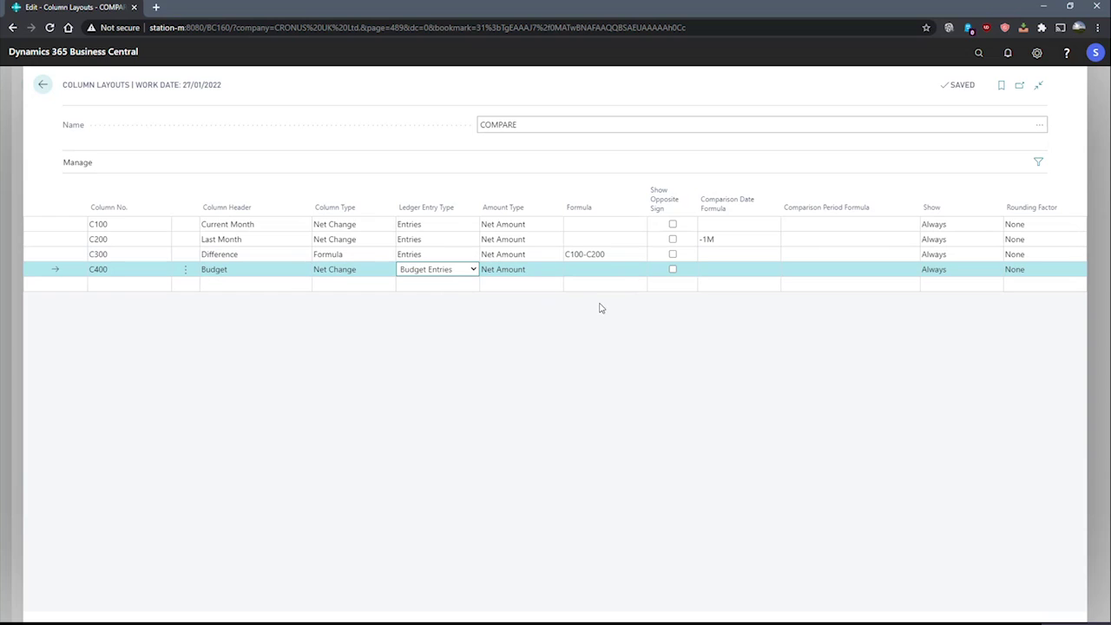
Add column C500 with header Budget Difference, column type Formula and the formula C100-C400.
{"action": "left_click", "coordinate": [133, 290]}
{"action": "type", "text": "C500"}
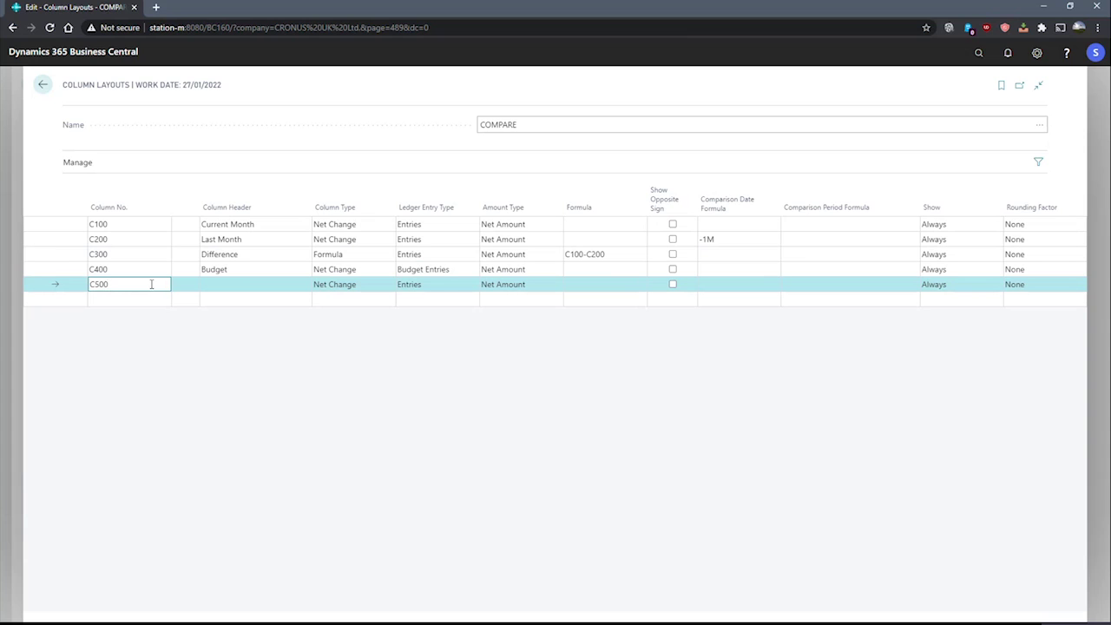
{"action": "left_click", "coordinate": [236, 284]}
{"action": "type", "text": "Budget Difference"}
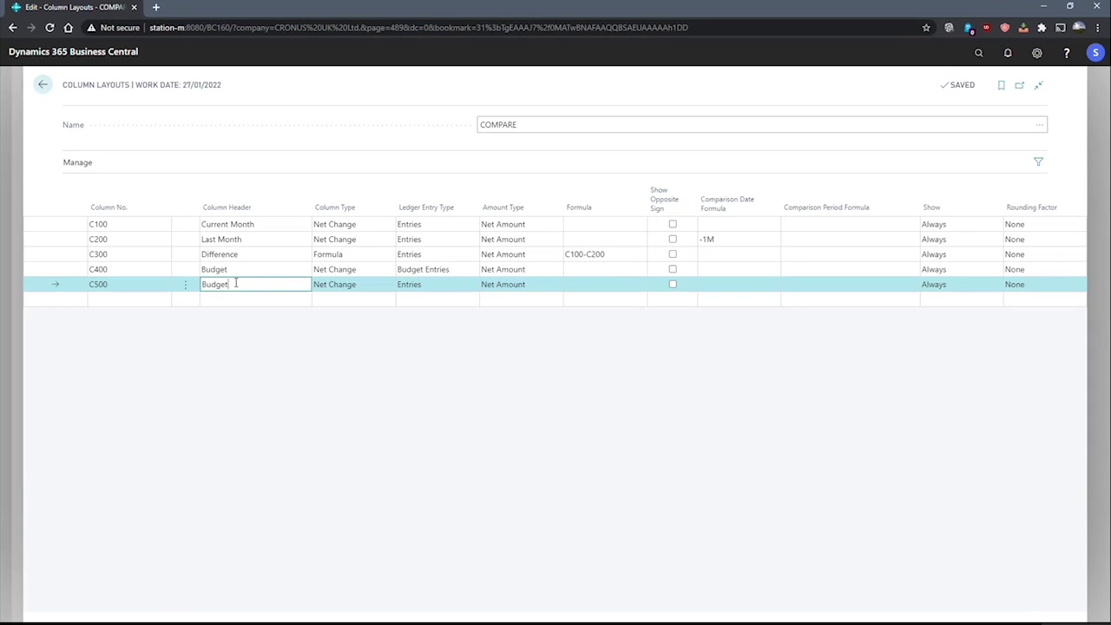
{"action": "left_click", "coordinate": [344, 346]}
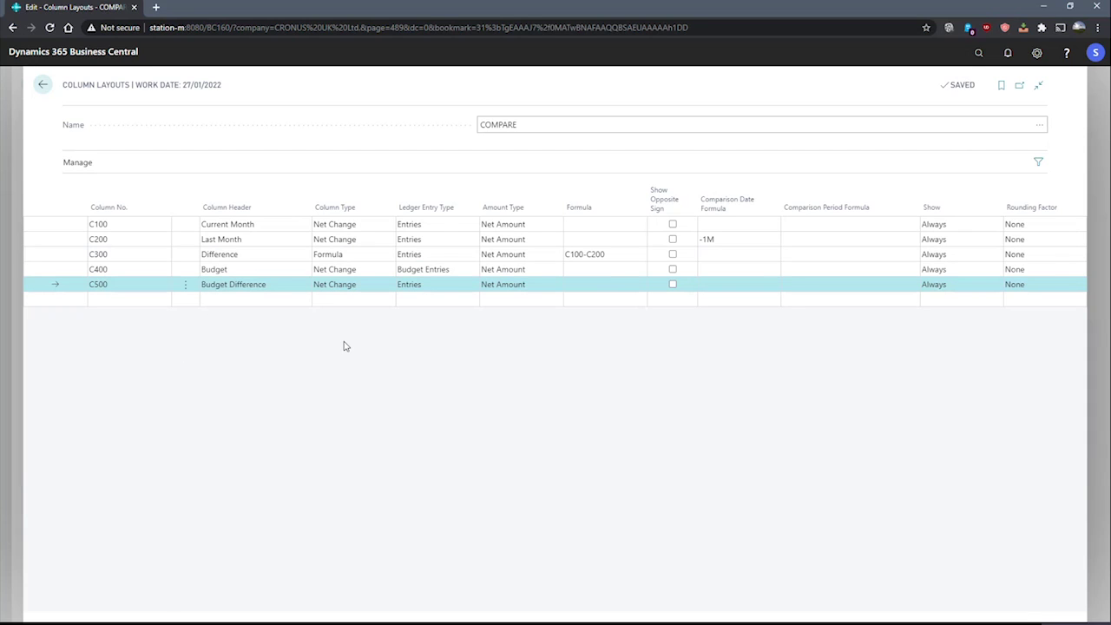
{"action": "left_click", "coordinate": [372, 288]}
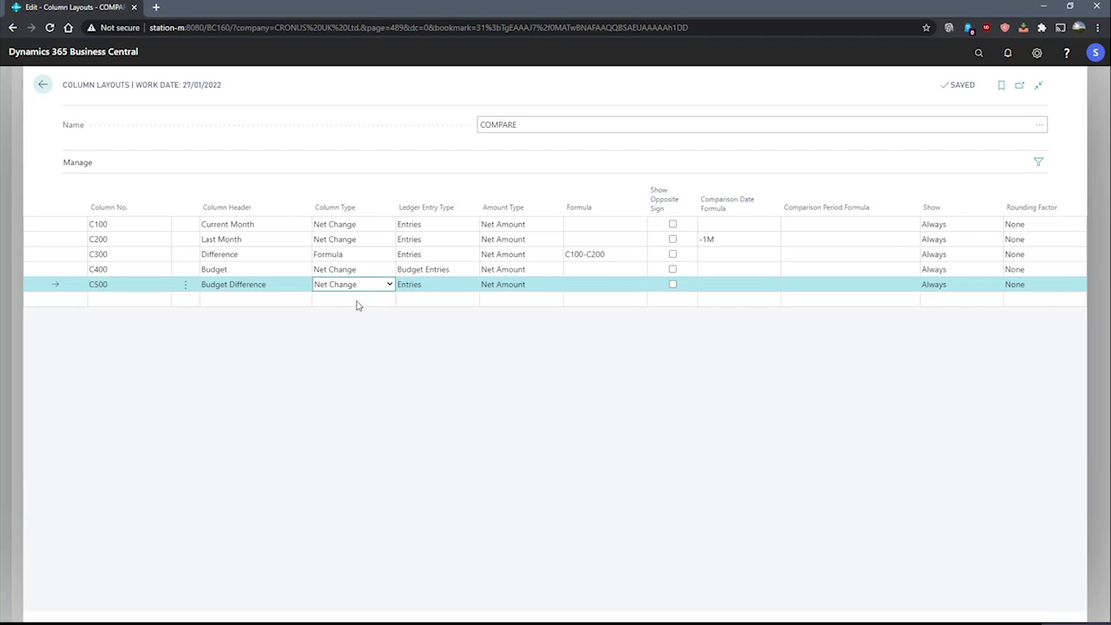
{"action": "key", "text": "f"}
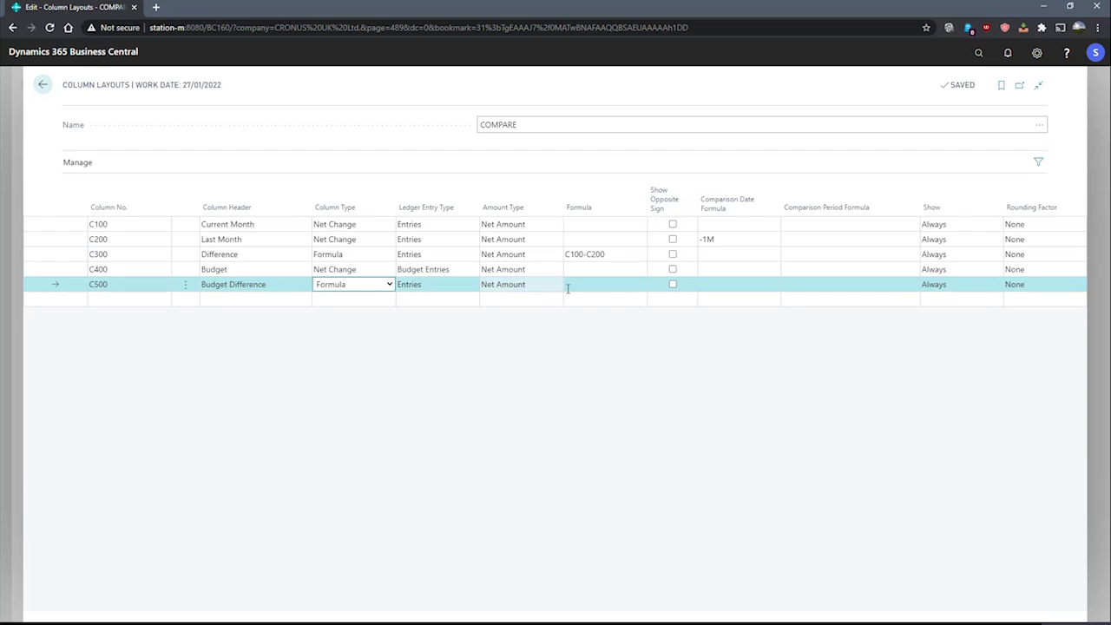
{"action": "left_click", "coordinate": [615, 284]}
{"action": "type", "text": "C"}
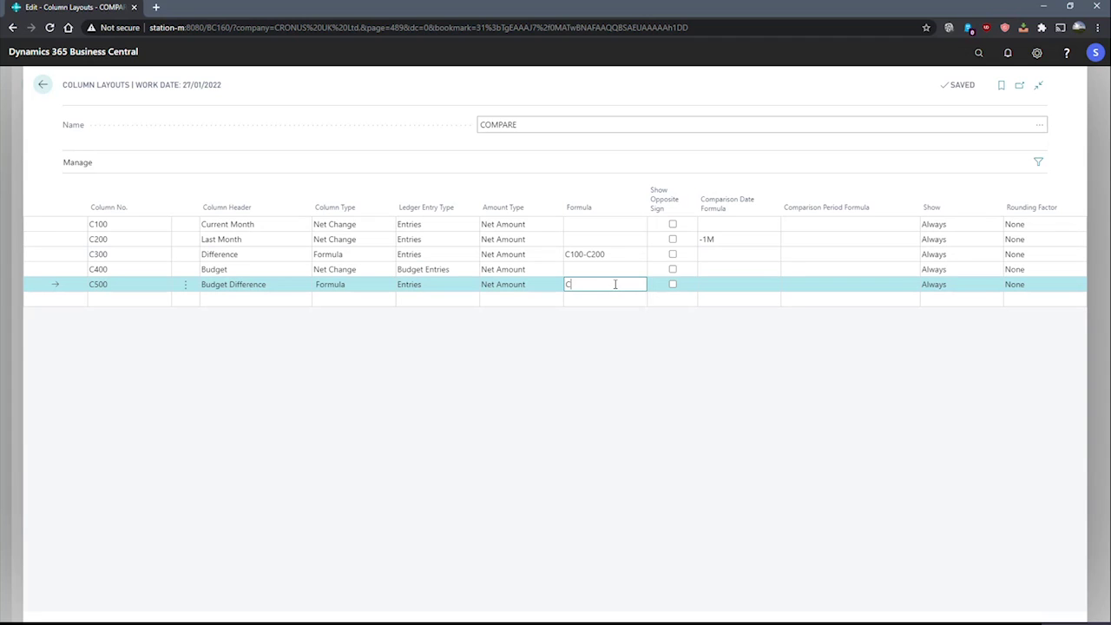
{"action": "type", "text": "100-C400"}
{"action": "key", "text": "Return"}
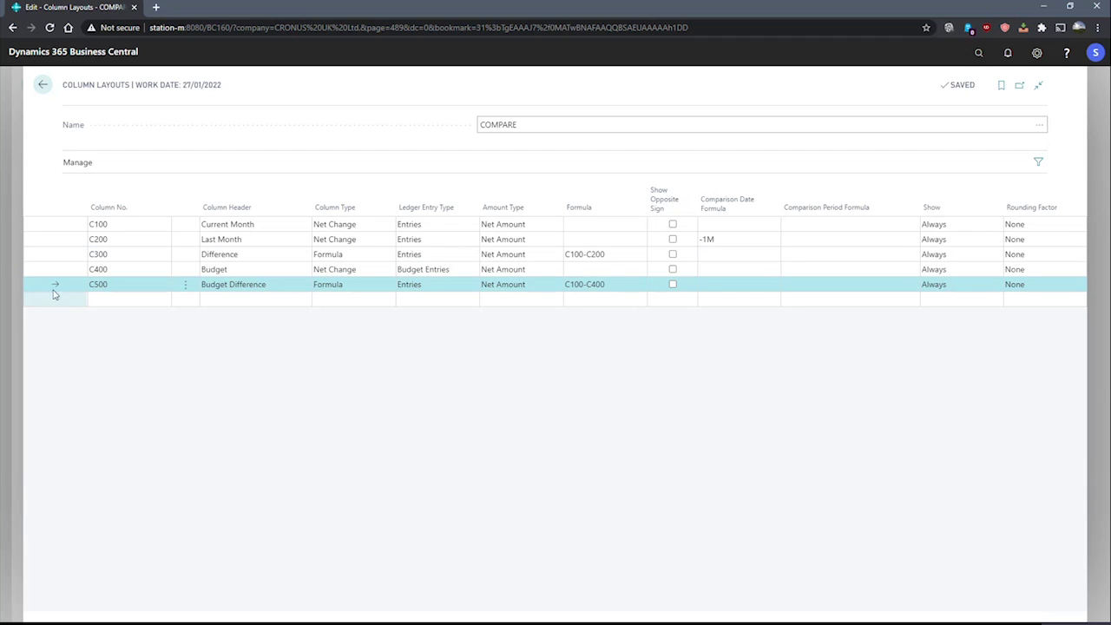
Return to the account schedules list and set COMPARE as the default column layout of the REVENUE schedule.
{"action": "left_click", "coordinate": [43, 84]}
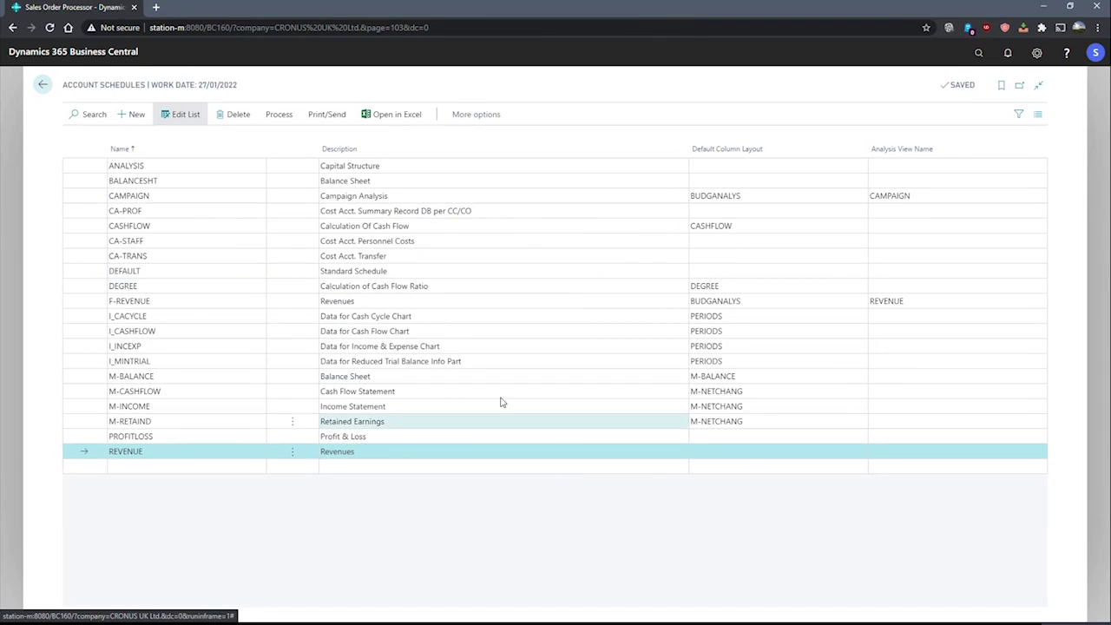
{"action": "left_click", "coordinate": [753, 450]}
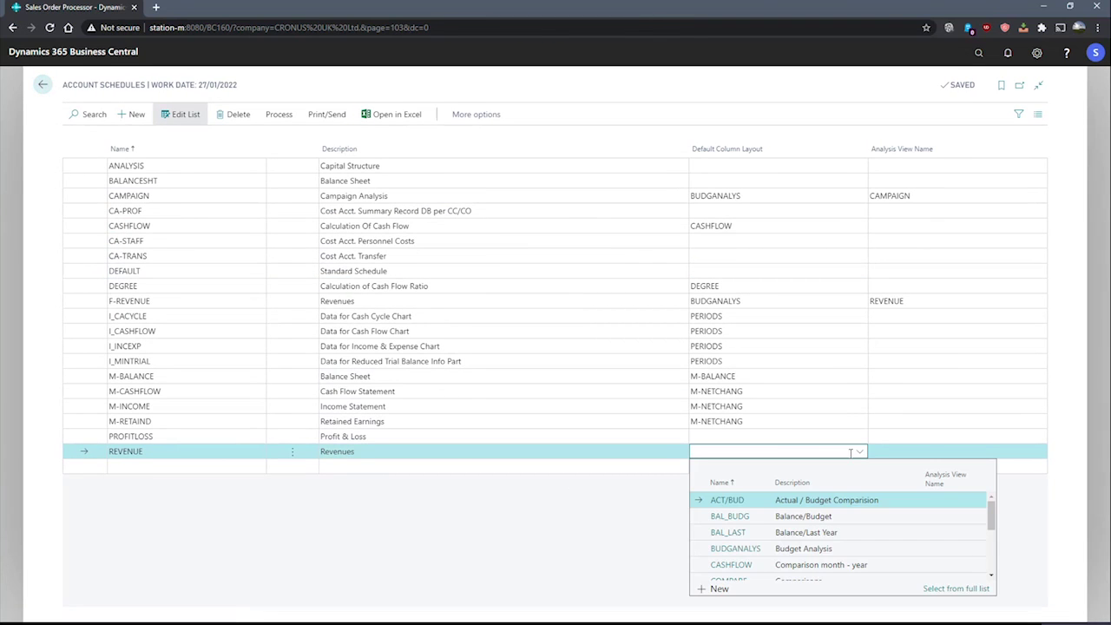
{"action": "scroll", "coordinate": [777, 530], "scroll_direction": "down", "scroll_amount": 2}
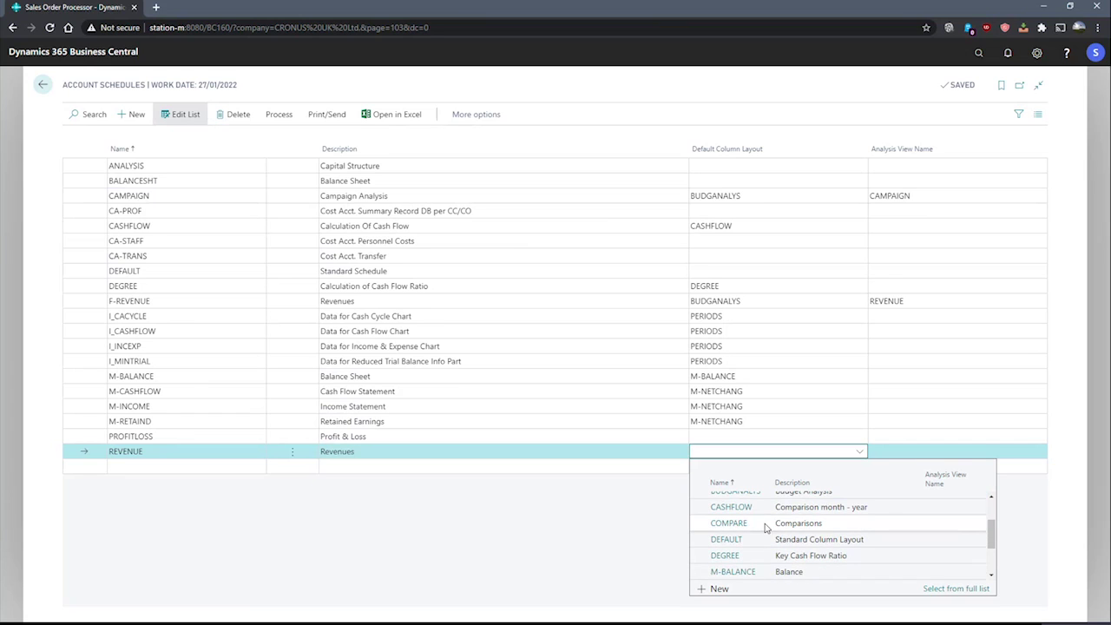
{"action": "left_click", "coordinate": [719, 523]}
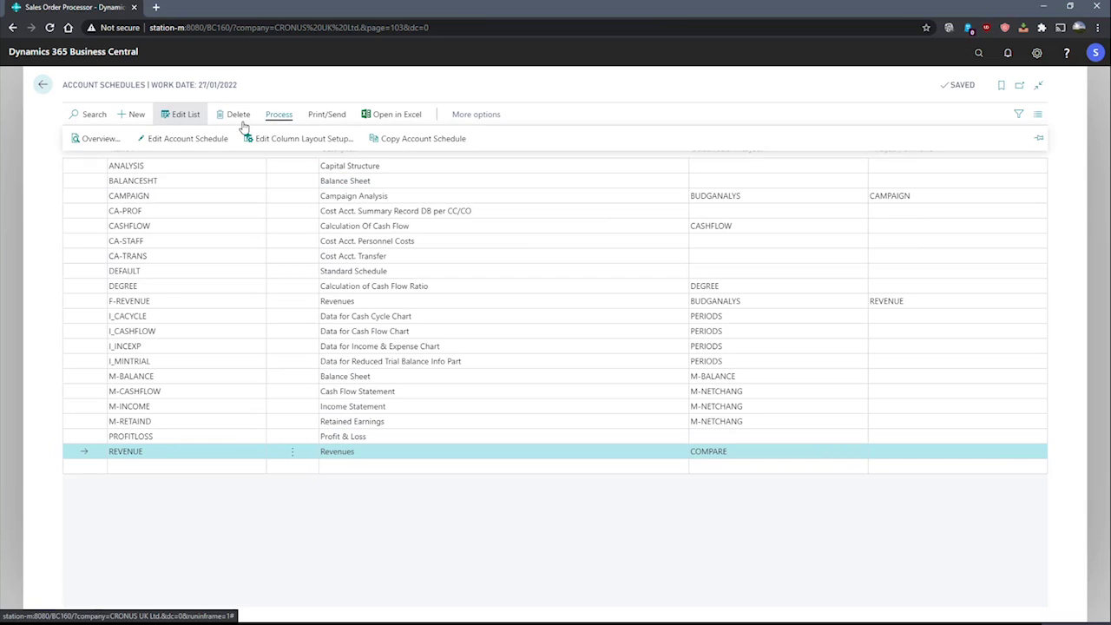
Open the overview of the REVENUE account schedule and expand it to full width.
{"action": "left_click", "coordinate": [100, 139]}
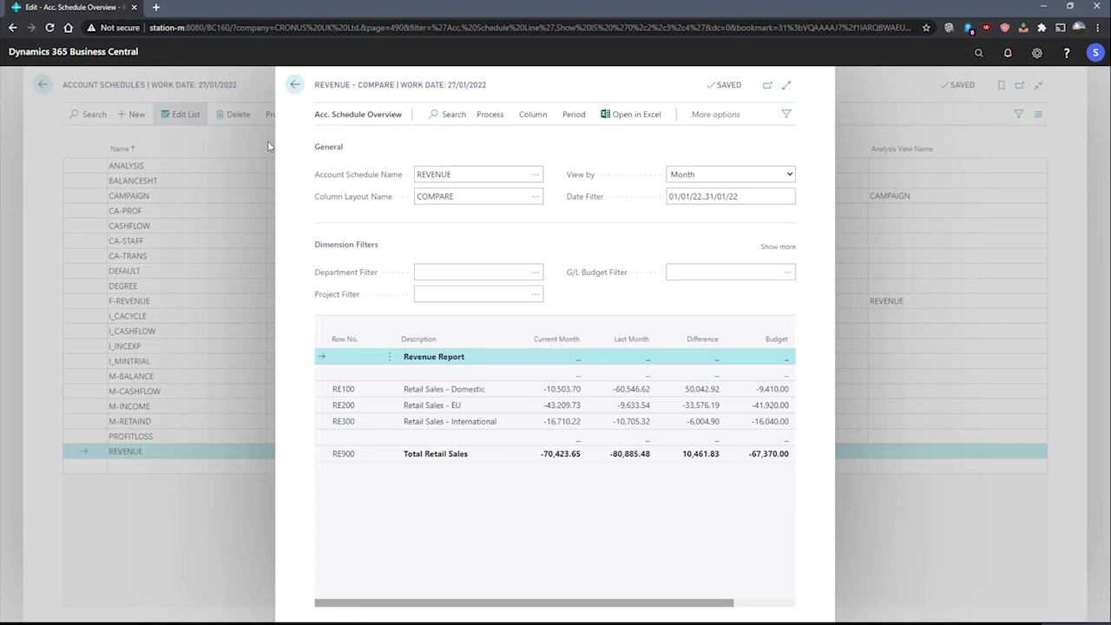
{"action": "left_click", "coordinate": [787, 86]}
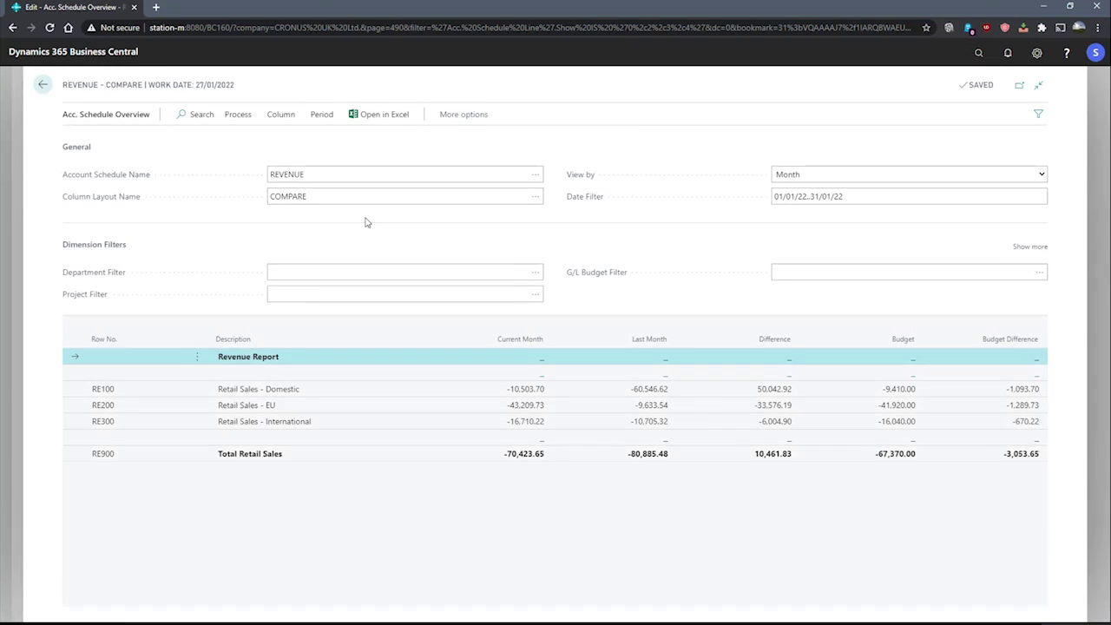